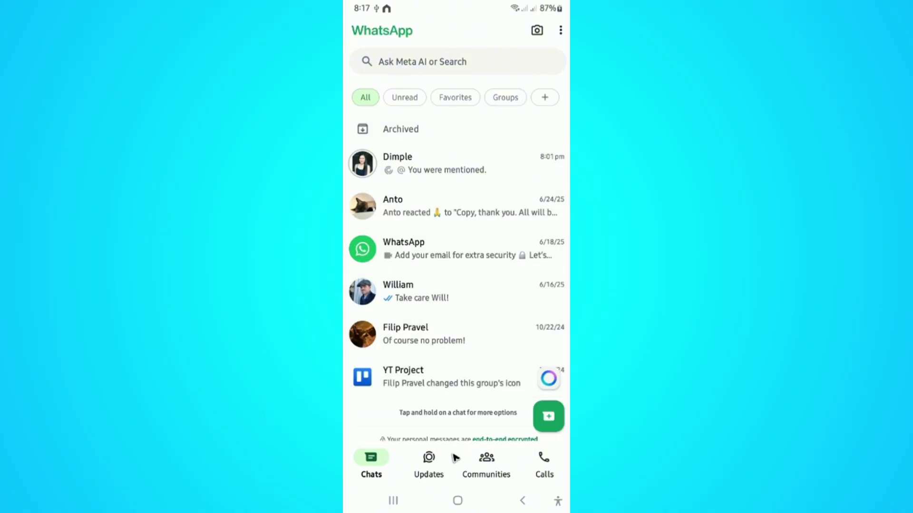
Open WhatsApp's Settings screen from the three-dot menu
left_click(561, 30)
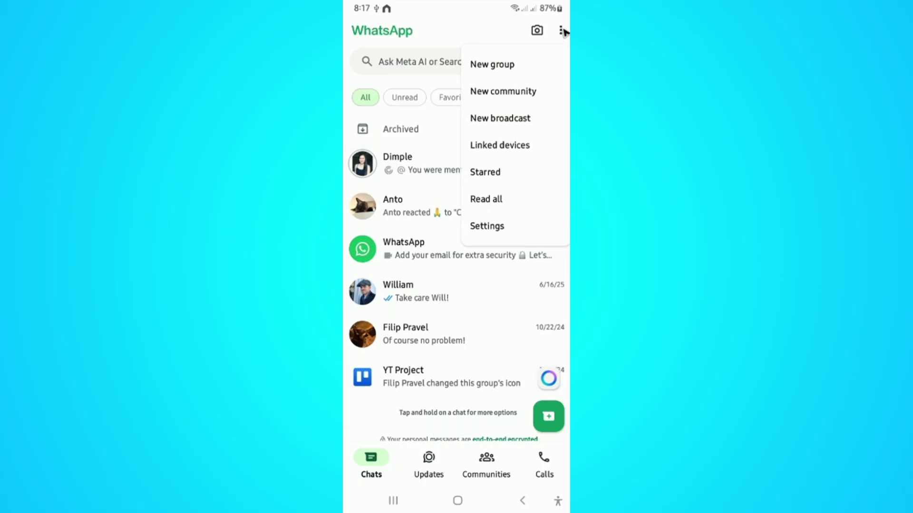
left_click(492, 227)
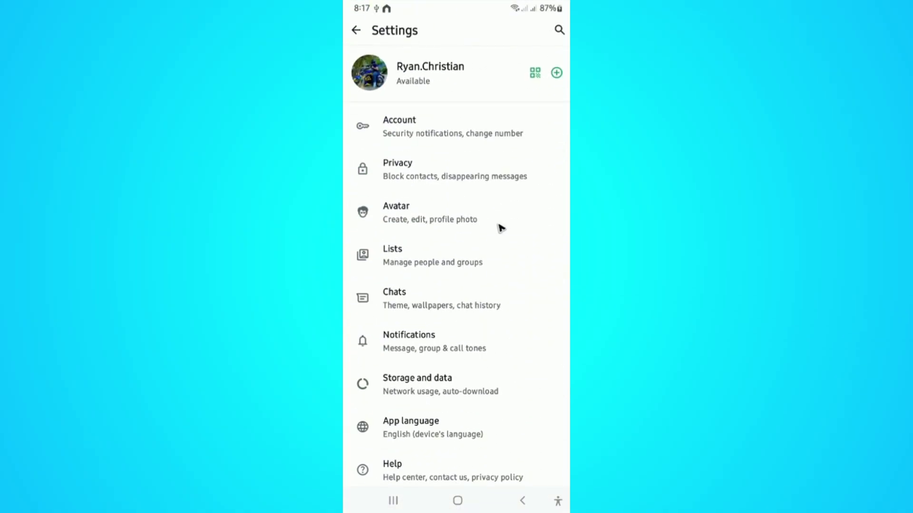
Open the Chat lock page under Privacy settings
left_click(432, 178)
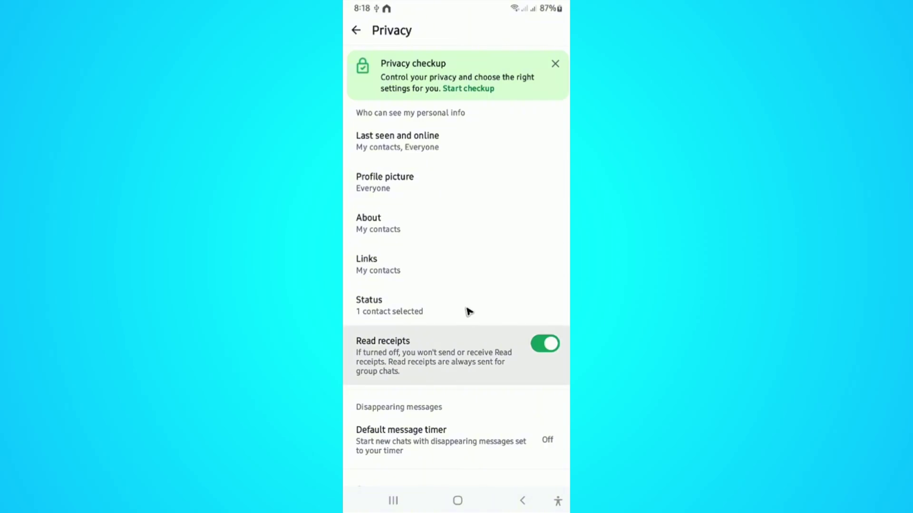
scroll(470, 314, "down", 5)
scroll(485, 286, "down", 3)
scroll(478, 215, "down", 2)
scroll(477, 188, "down", 1)
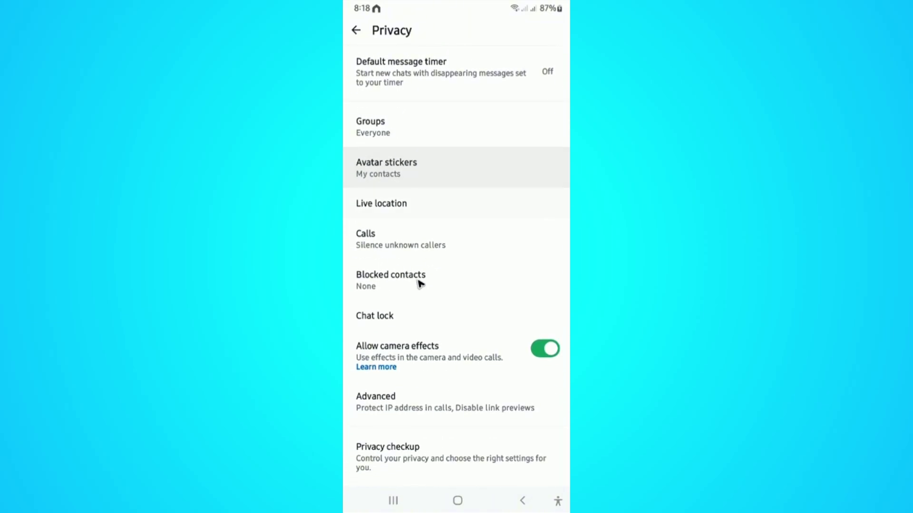
left_click(393, 321)
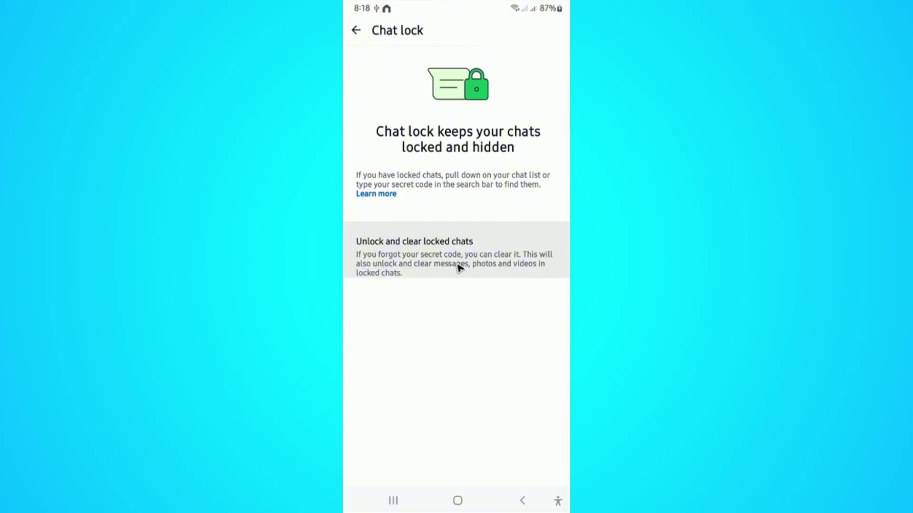
Choose 'Unlock and clear locked chats' to bring up the confirmation prompt
left_click(509, 271)
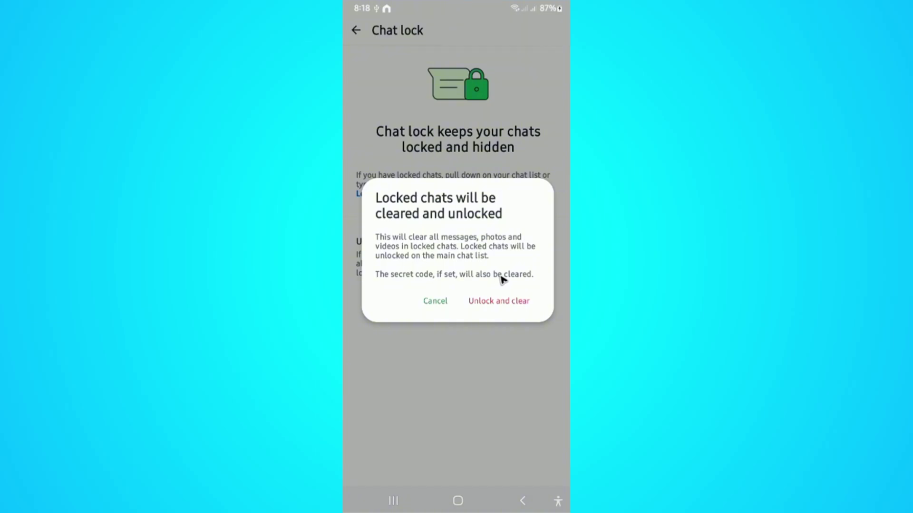
Confirm 'Unlock and clear', then back out through Chat lock, Privacy and Settings to Chats
left_click(514, 303)
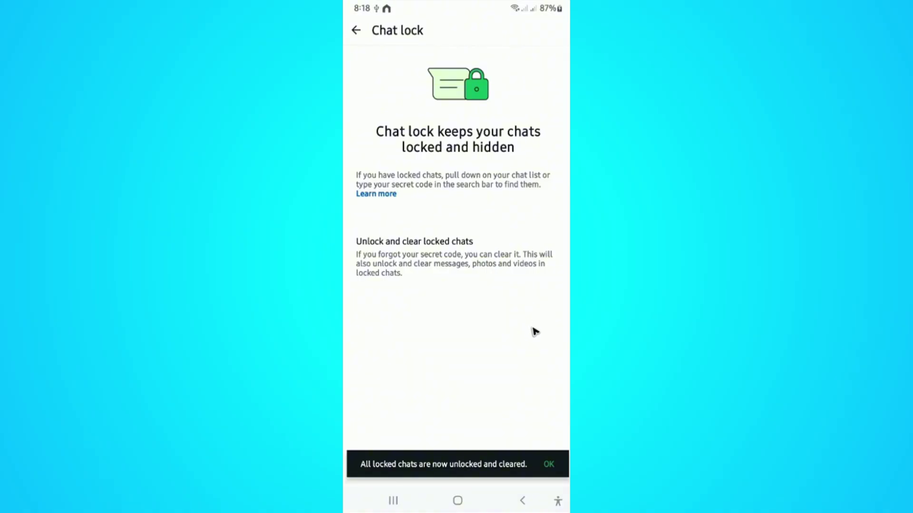
left_click(357, 31)
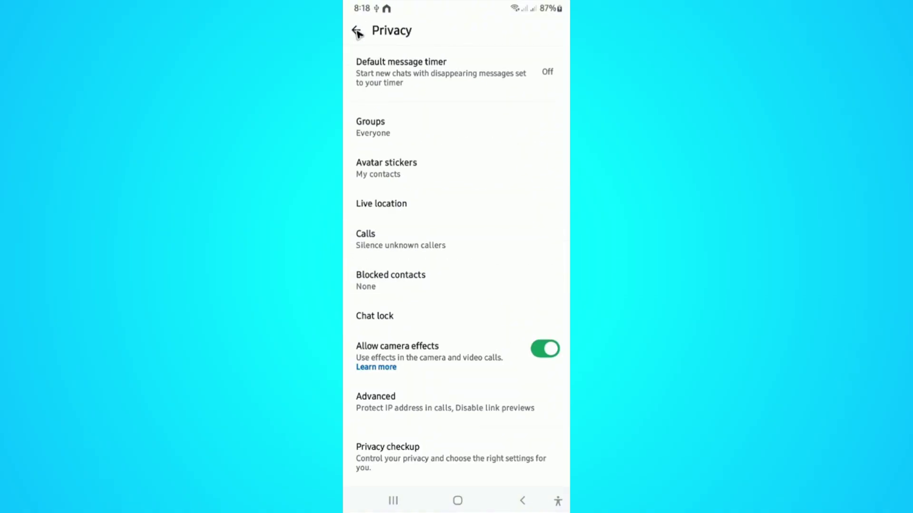
left_click(357, 31)
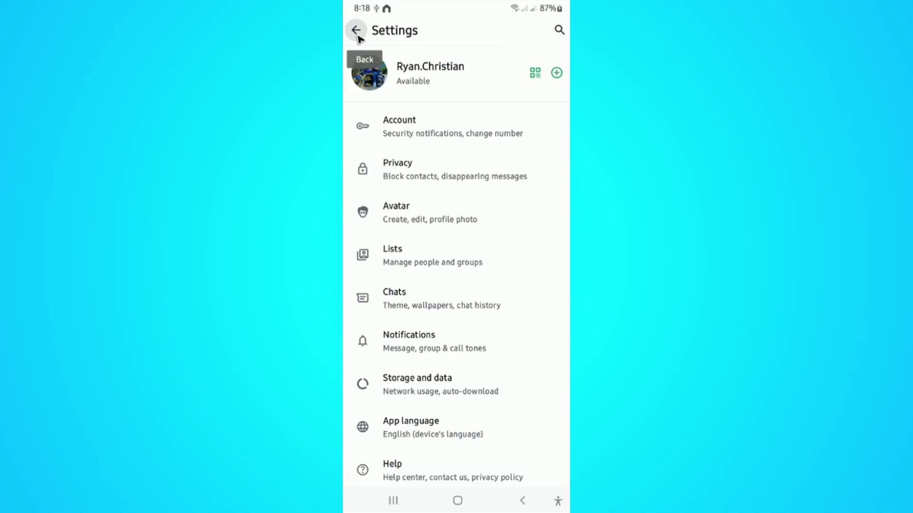
left_click(357, 43)
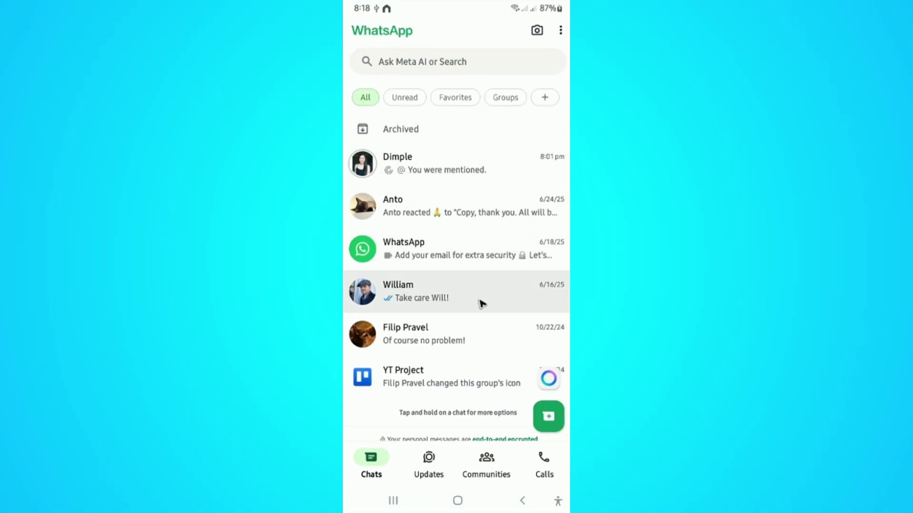